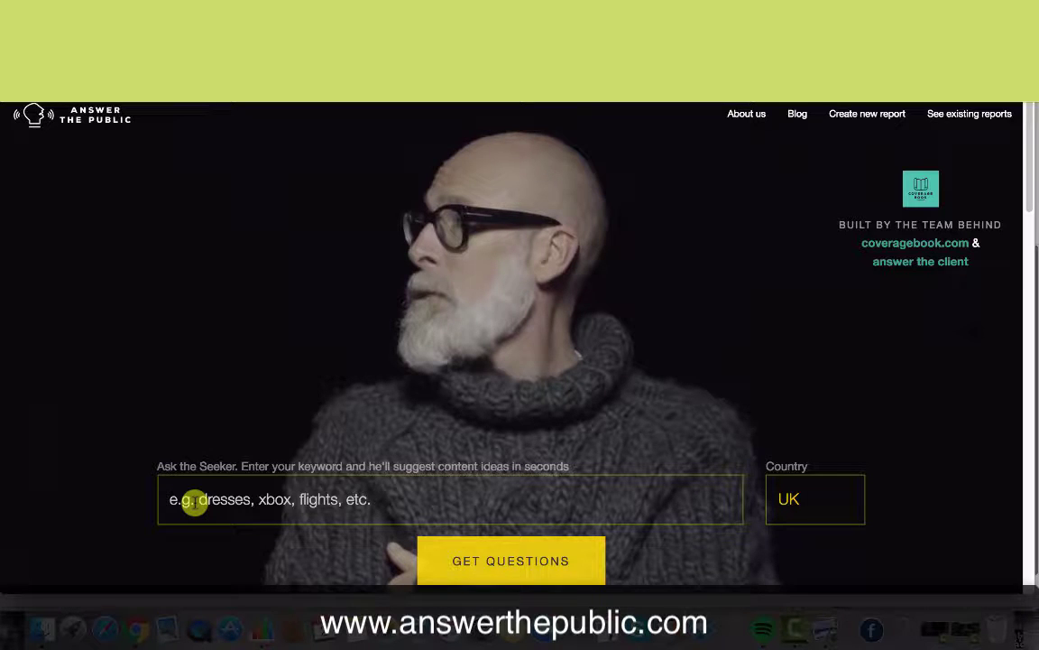
# Step: Generate the UK keyword report for "stress"
pyautogui.click(194, 502)
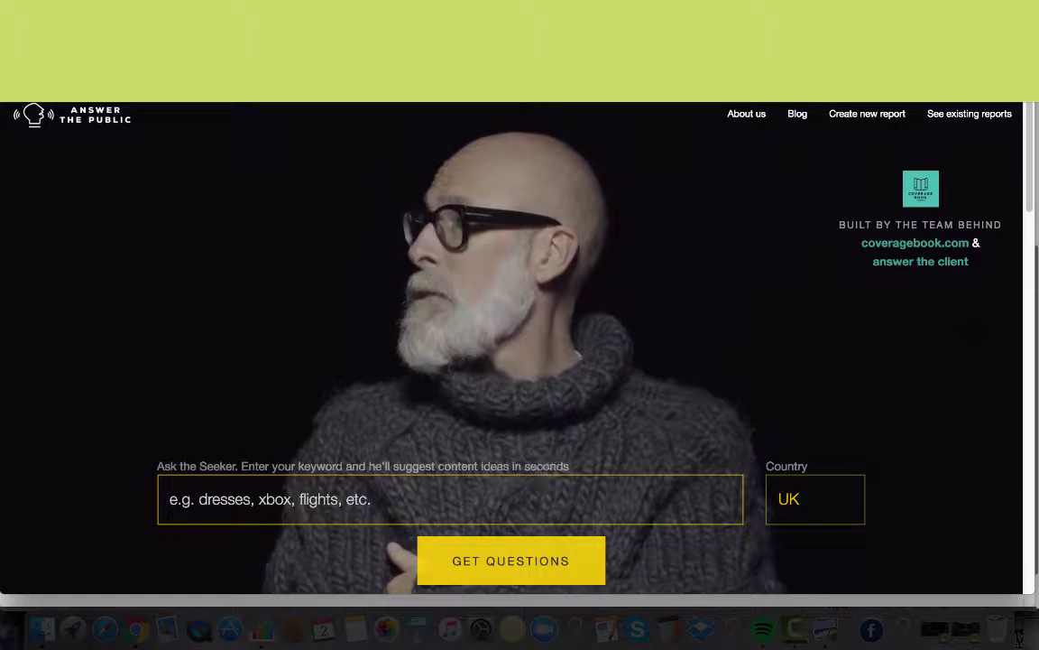
pyautogui.write('stress')
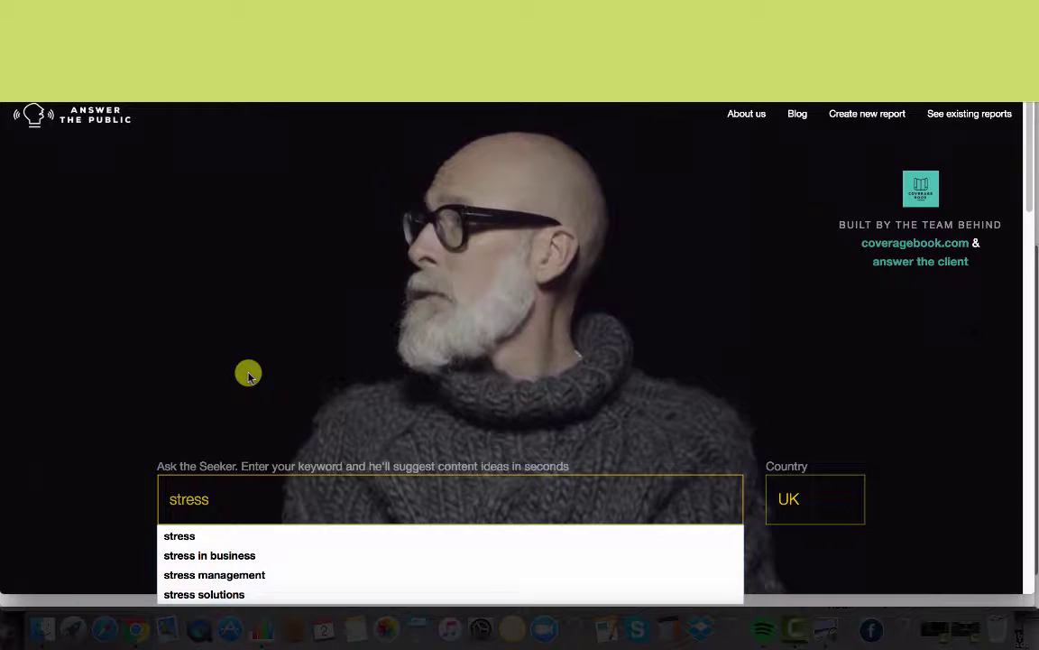
pyautogui.press('Return')
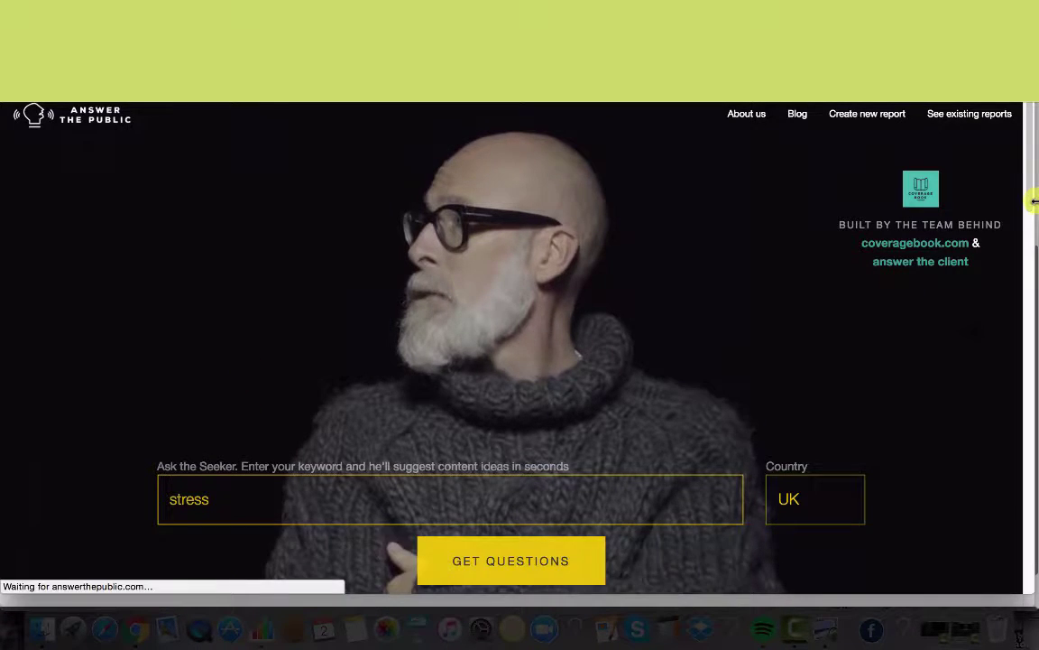
pyautogui.moveTo(1029, 210); pyautogui.dragTo(1028, 106)
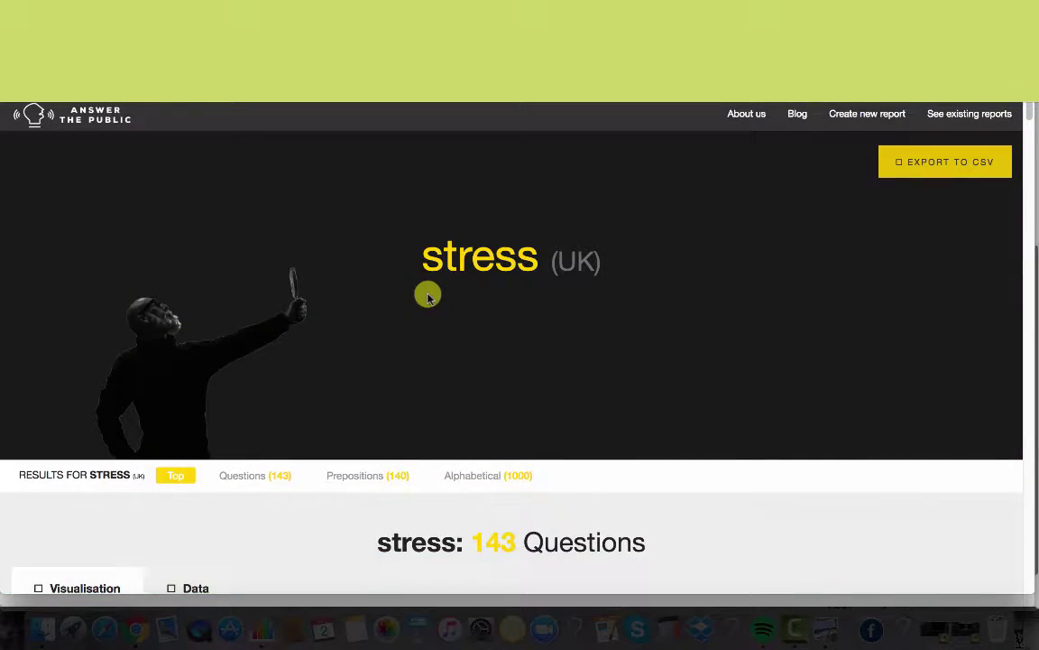
# Step: Examine the stress questions wheel, including the how and why branches
pyautogui.scroll(-5, 427, 296)
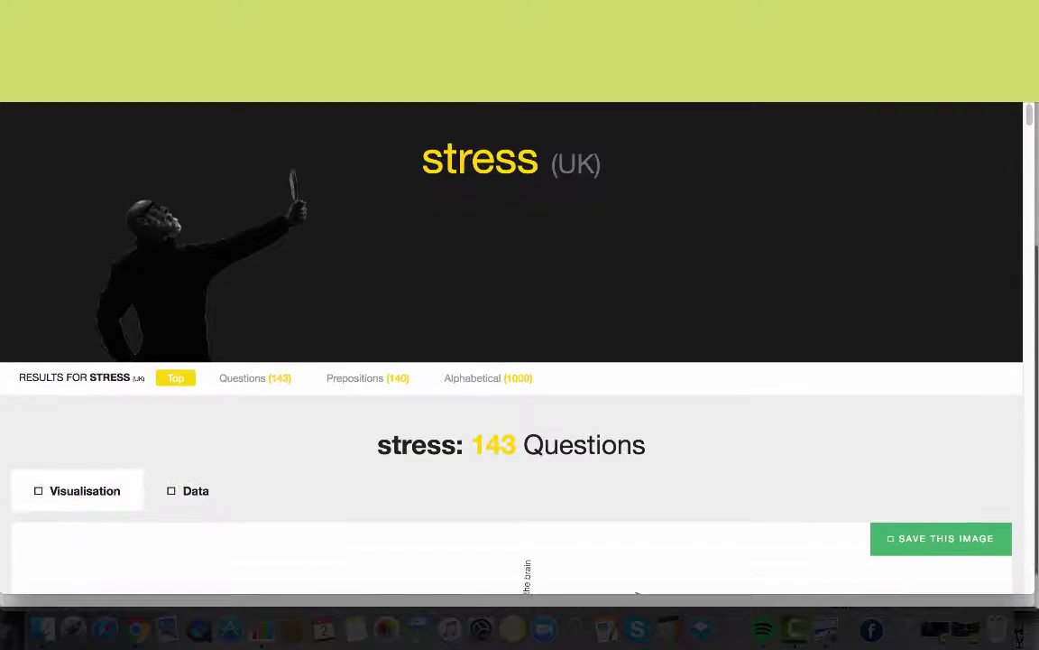
pyautogui.scroll(-3, 512, 361)
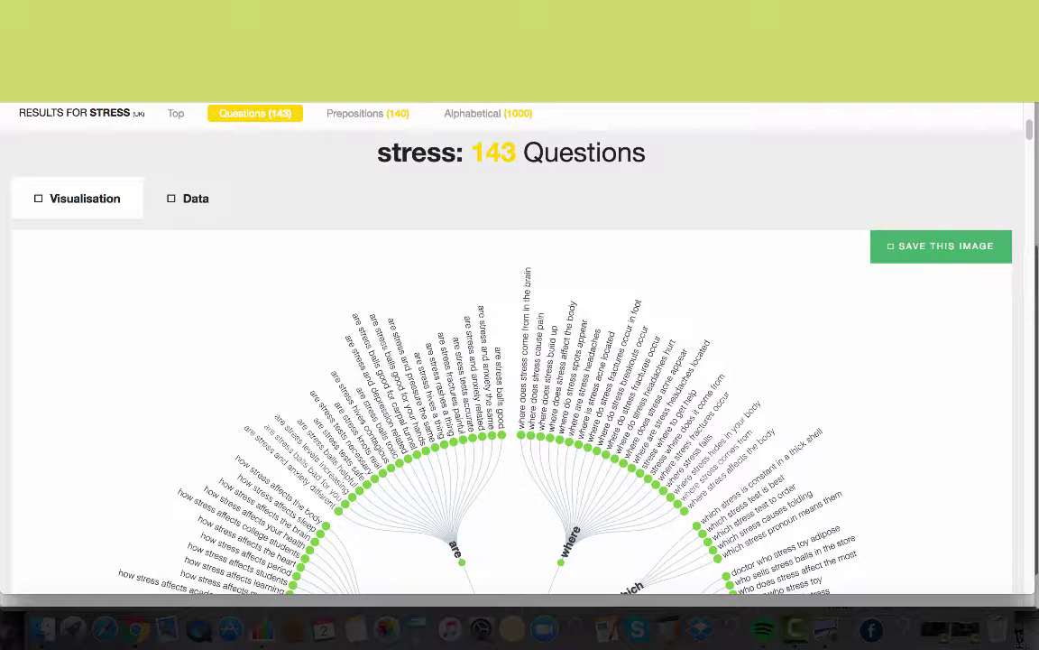
pyautogui.scroll(-1, 519, 361)
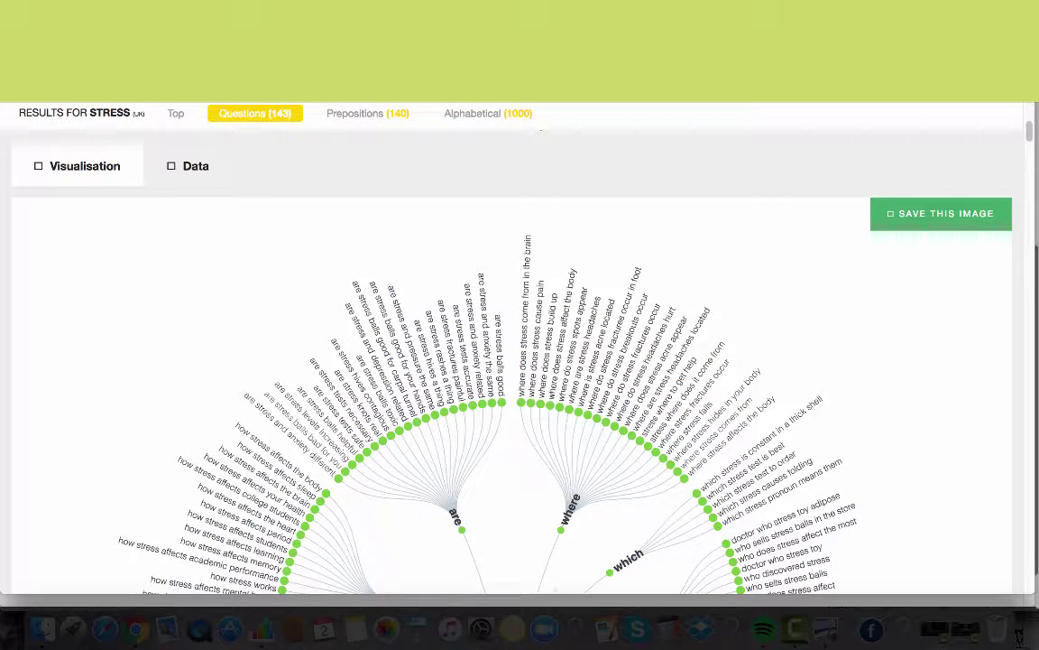
pyautogui.scroll(-5, 520, 361)
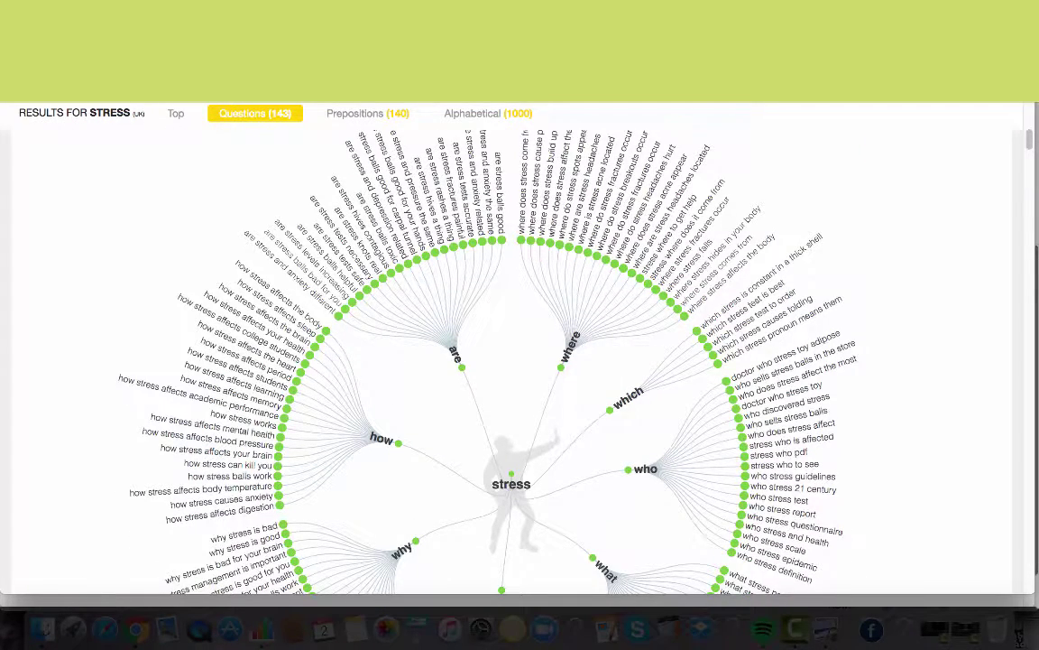
pyautogui.scroll(-2, 519, 406)
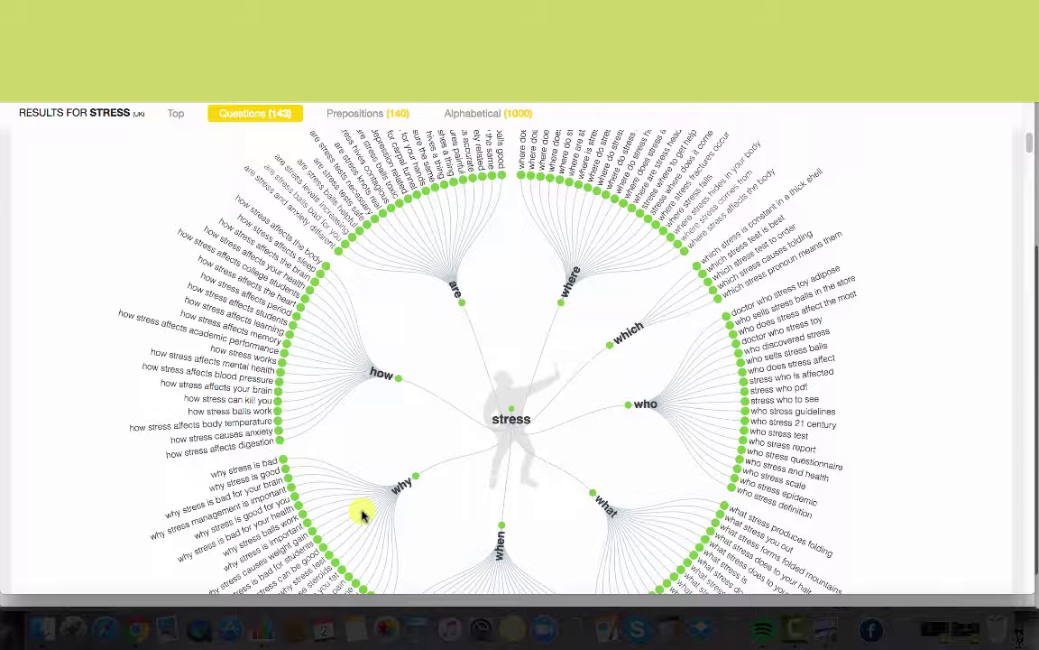
pyautogui.scroll(-3, 361, 515)
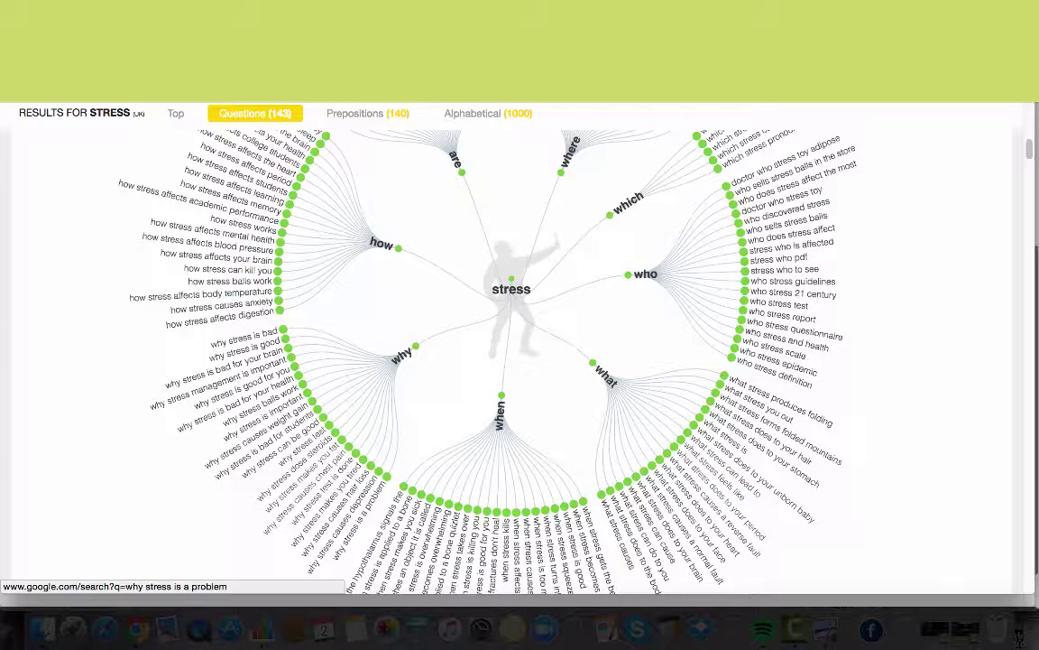
pyautogui.scroll(5, 388, 505)
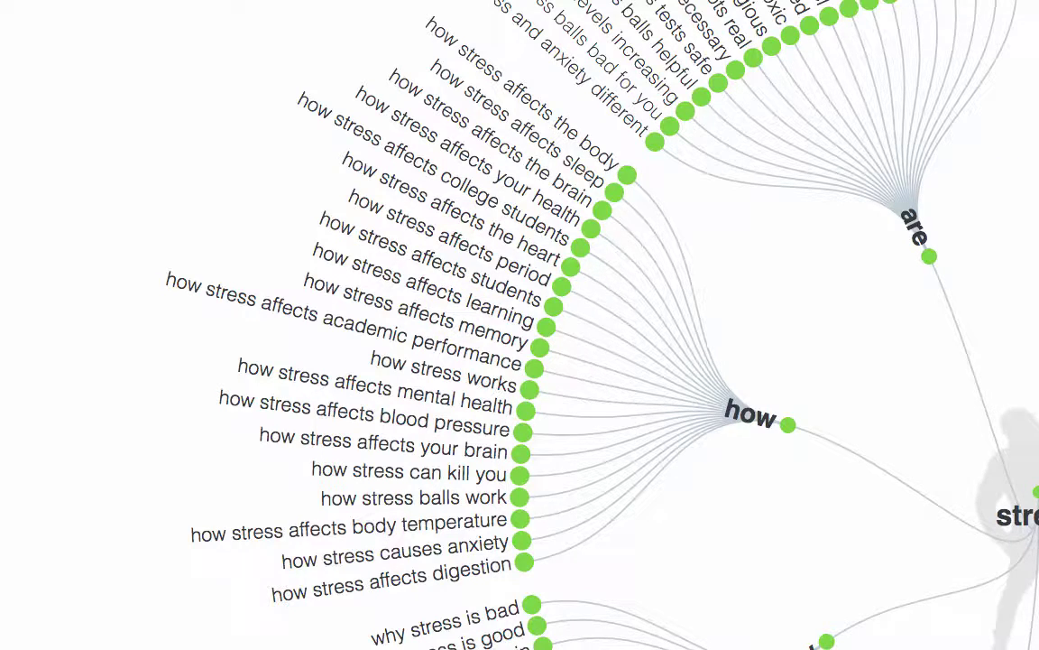
pyautogui.scroll(-10, 520, 325)
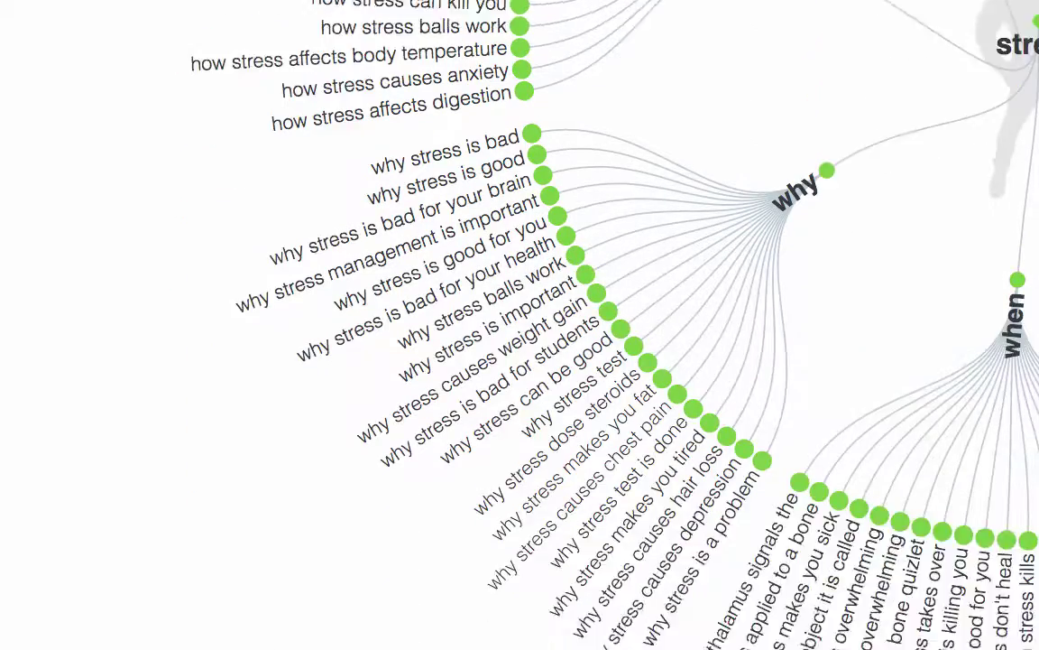
# Step: Examine the stress prepositions wheel, including the with and versus branches
pyautogui.scroll(-20, 519, 325)
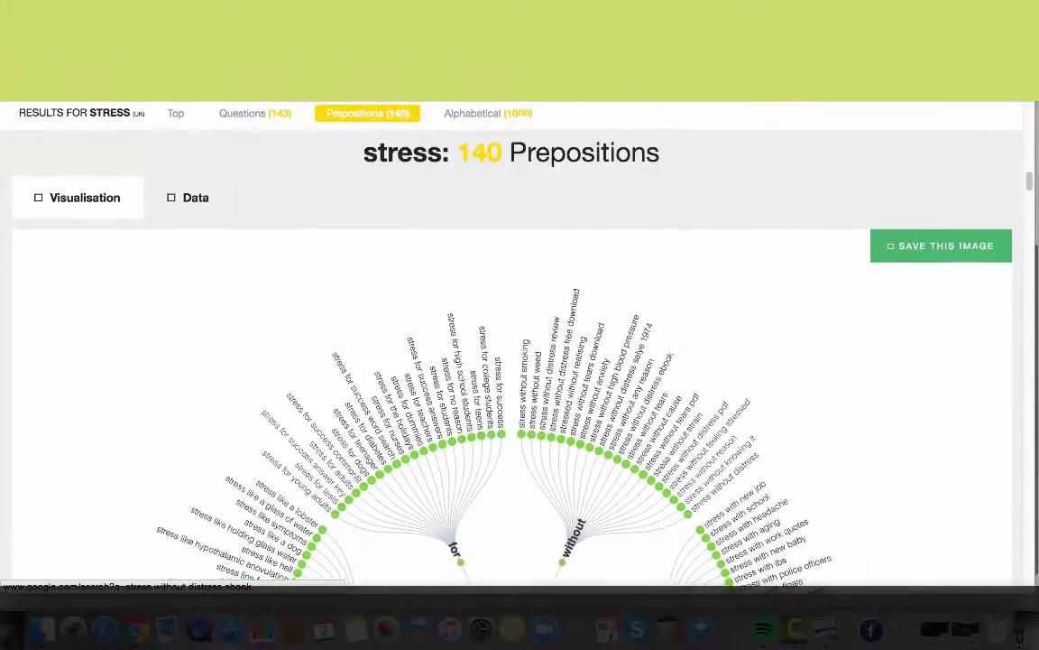
pyautogui.scroll(1, 799, 246)
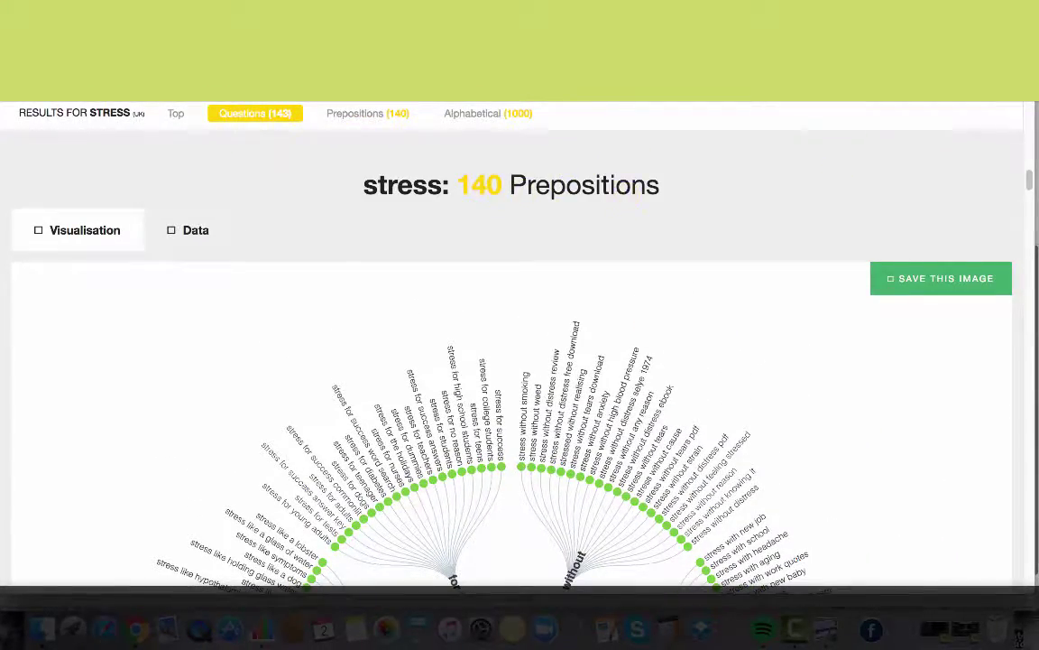
pyautogui.scroll(-3, 626, 193)
pyautogui.scroll(-3, 573, 279)
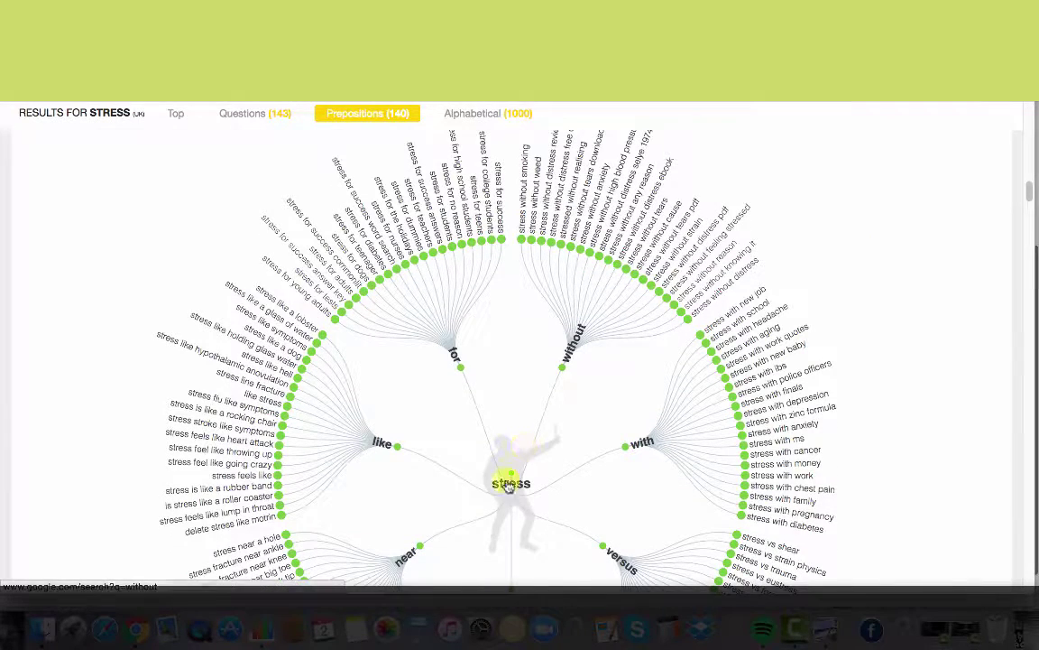
pyautogui.scroll(-1, 516, 488)
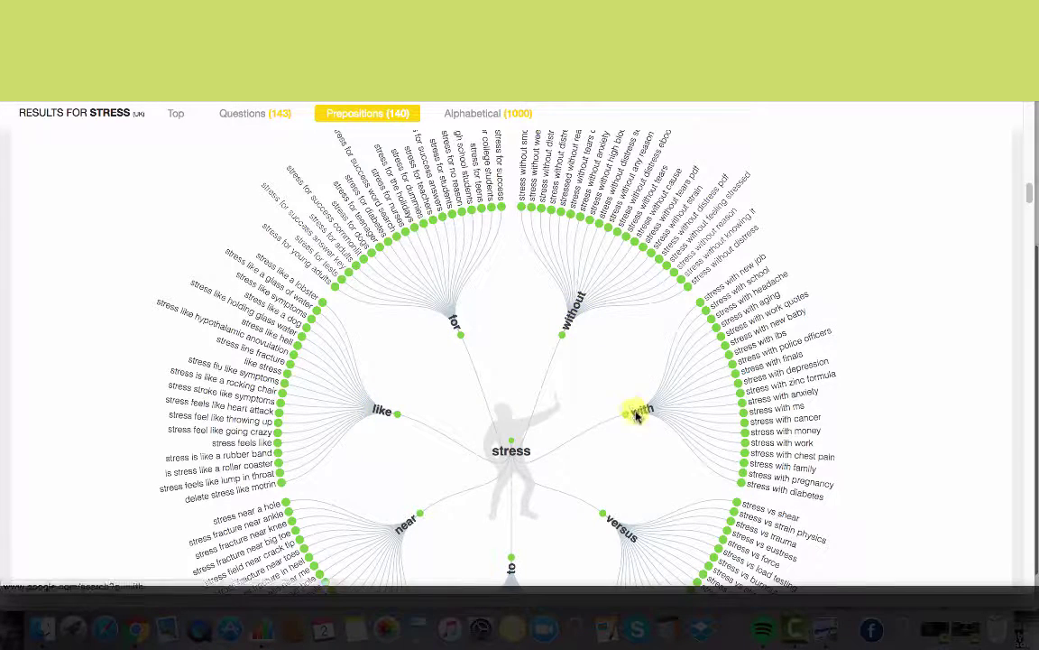
pyautogui.scroll(-4, 618, 528)
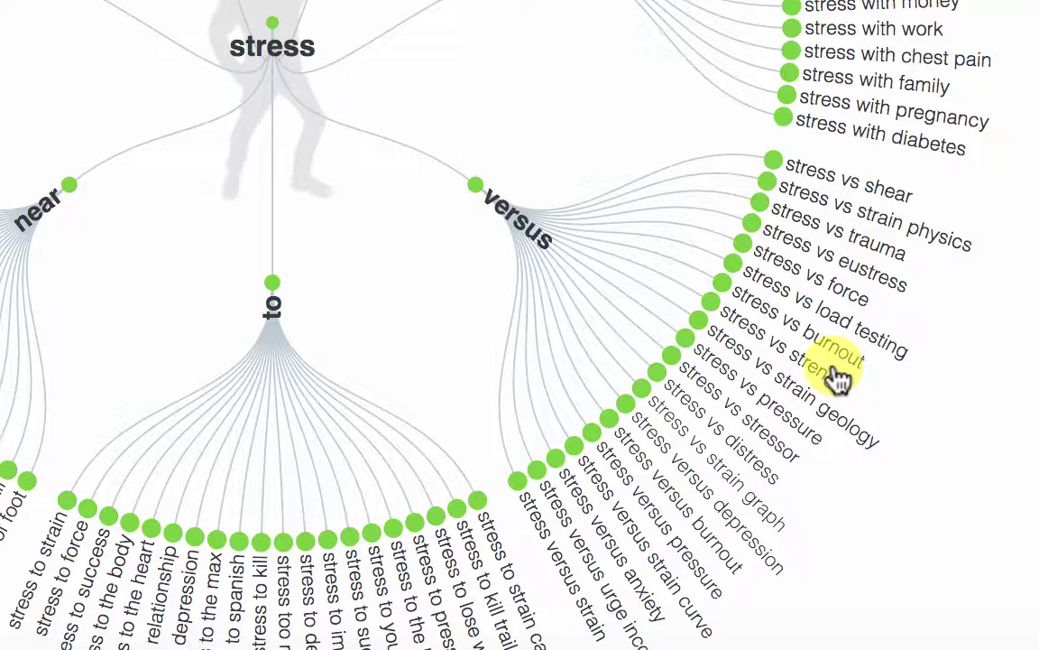
pyautogui.scroll(-3, 837, 380)
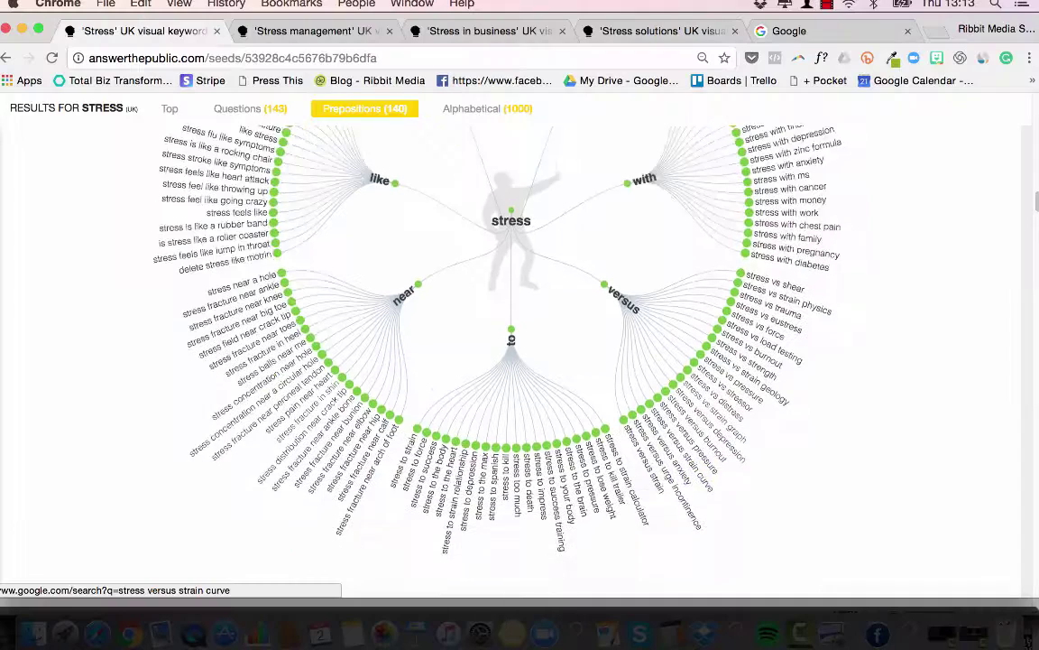
# Step: Browse the alphabetical keyword lists for stress, from the general list through the lettered groups
pyautogui.scroll(-5, 678, 465)
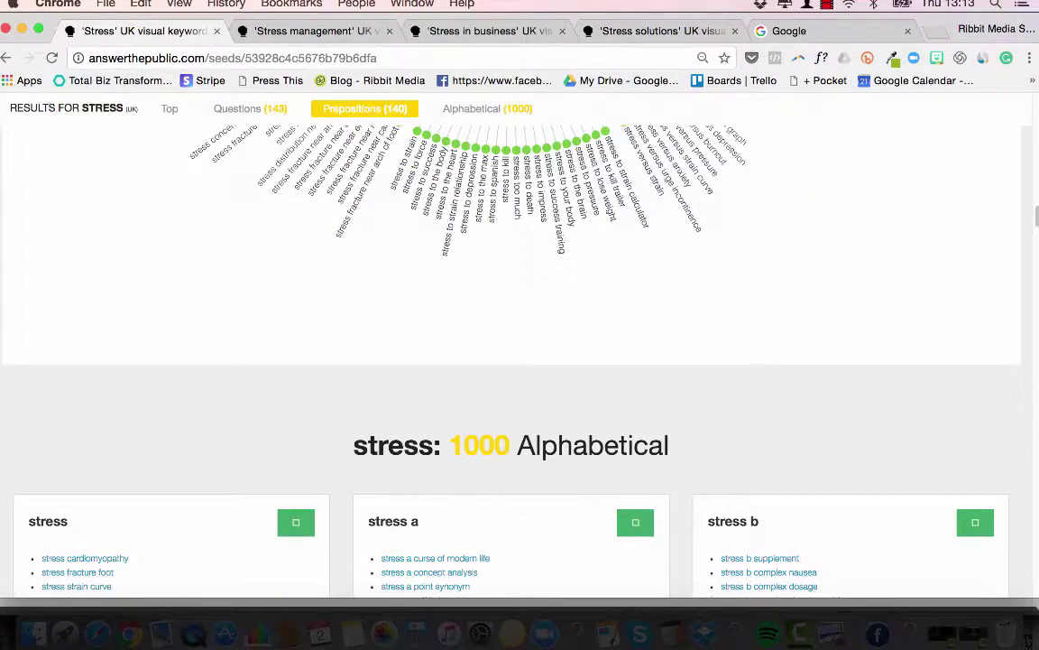
pyautogui.scroll(-3, 520, 361)
pyautogui.scroll(-5, 520, 361)
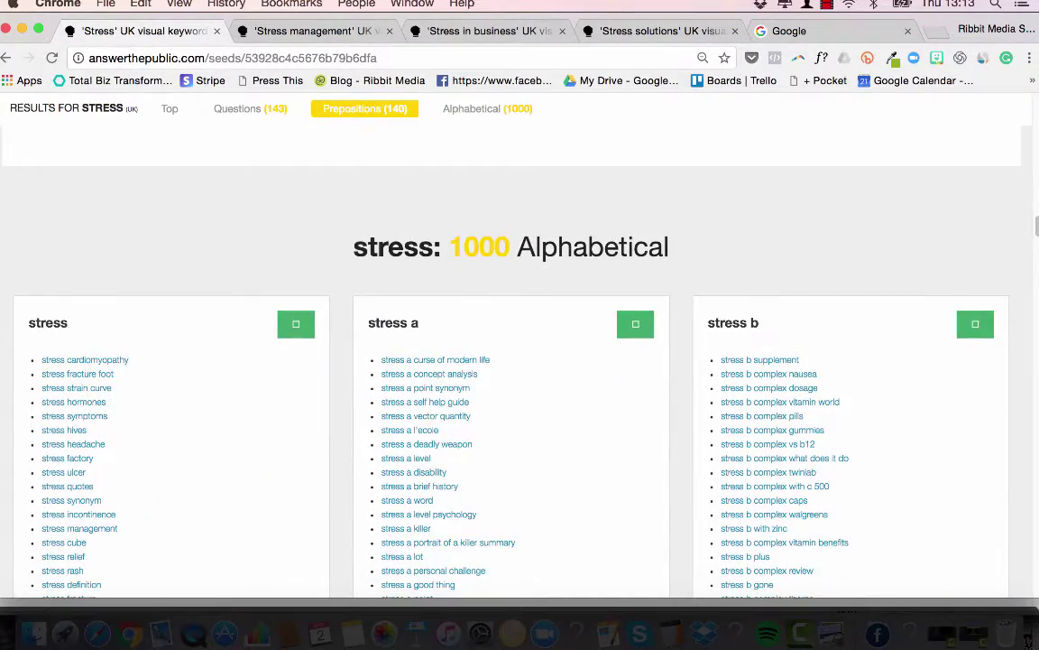
pyautogui.scroll(-5, 520, 361)
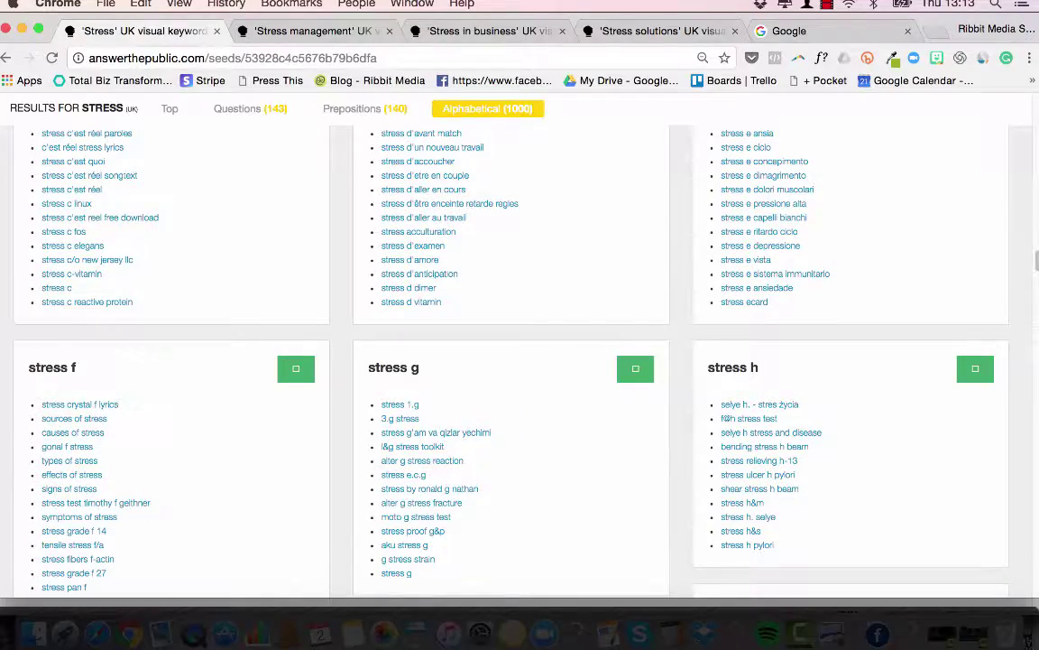
# Step: Return to the stress questions section and view its questions as data lists
pyautogui.scroll(20, 519, 361)
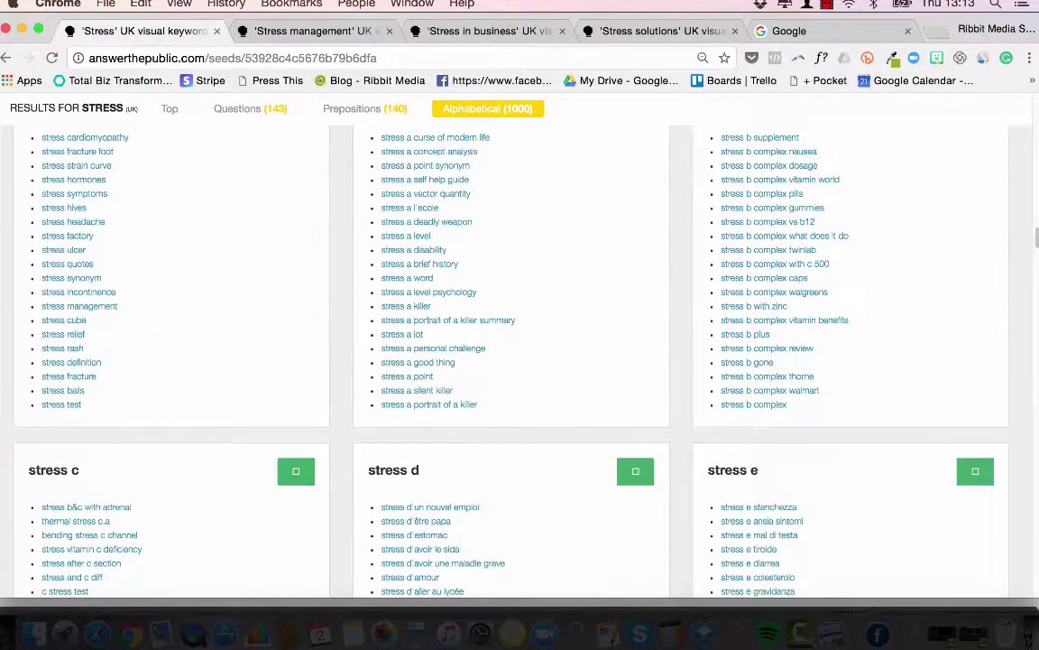
pyautogui.scroll(10, 519, 361)
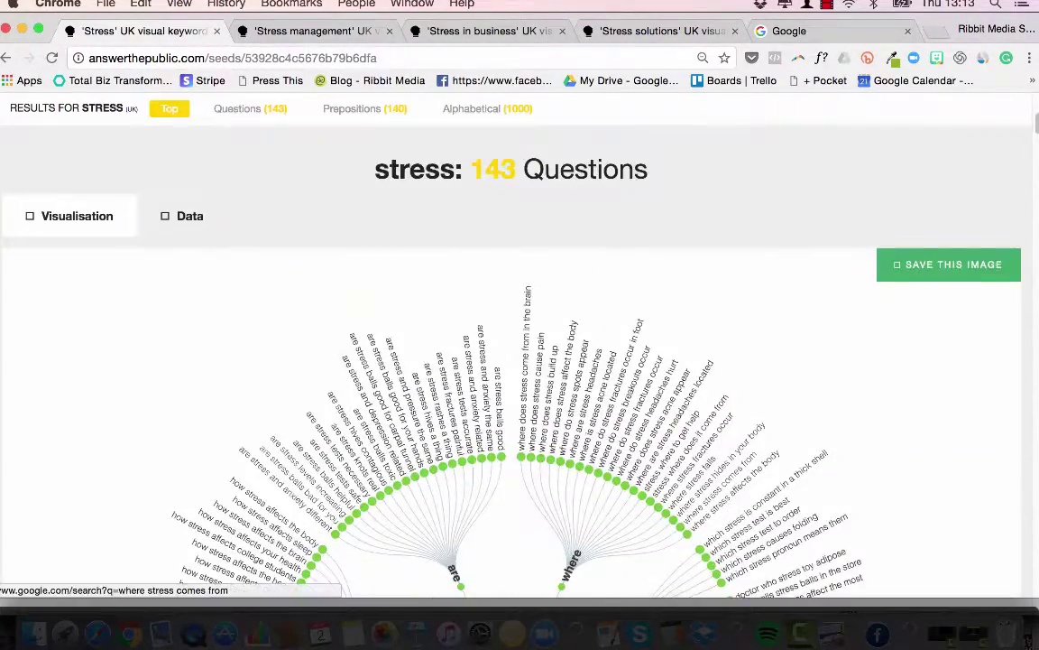
pyautogui.scroll(-1, 519, 361)
pyautogui.scroll(1, 713, 469)
pyautogui.scroll(-2, 713, 469)
pyautogui.scroll(2, 580, 546)
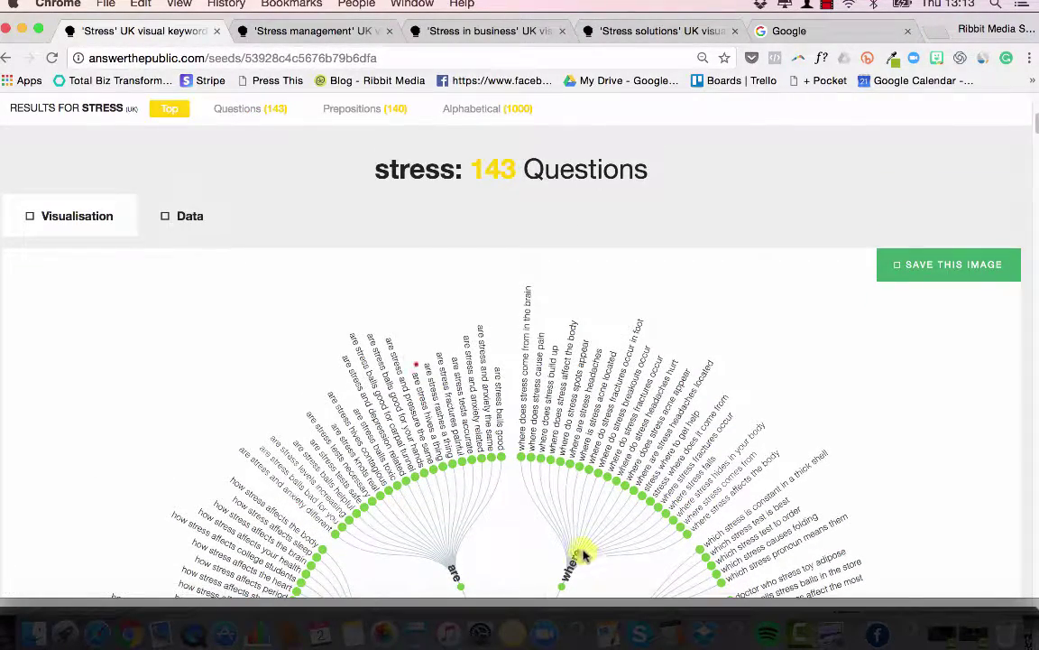
pyautogui.click(185, 219)
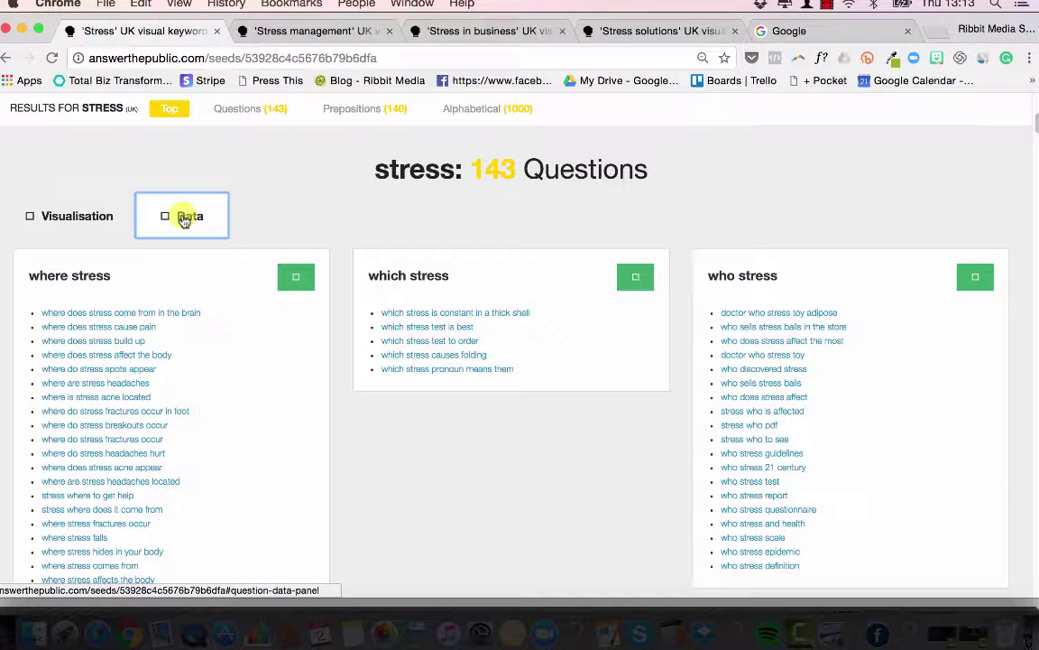
pyautogui.scroll(-2, 176, 230)
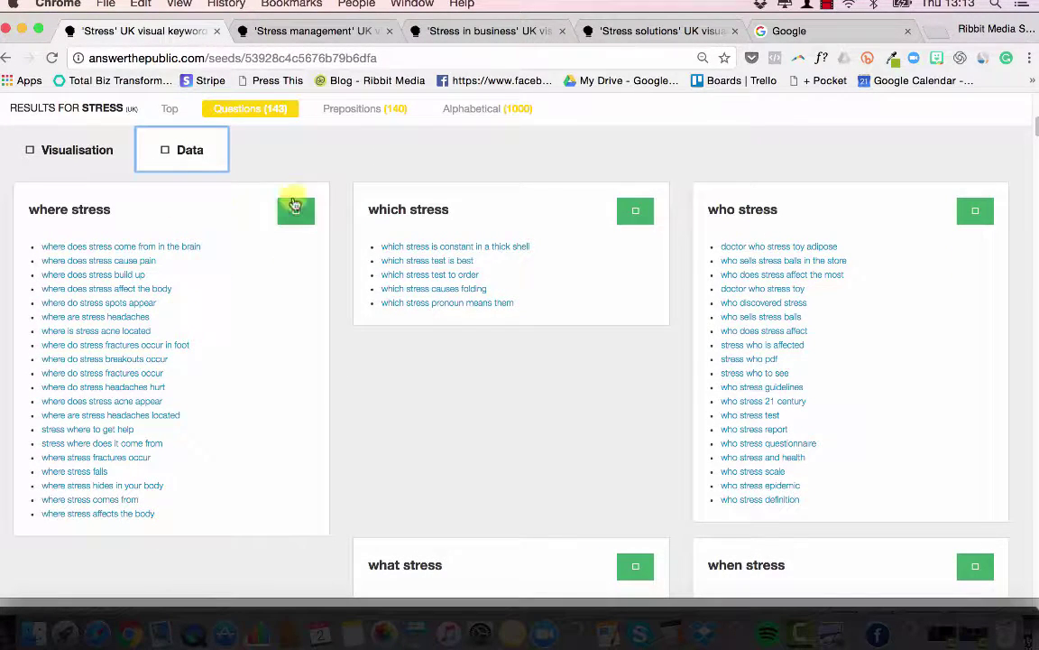
pyautogui.scroll(2, 295, 206)
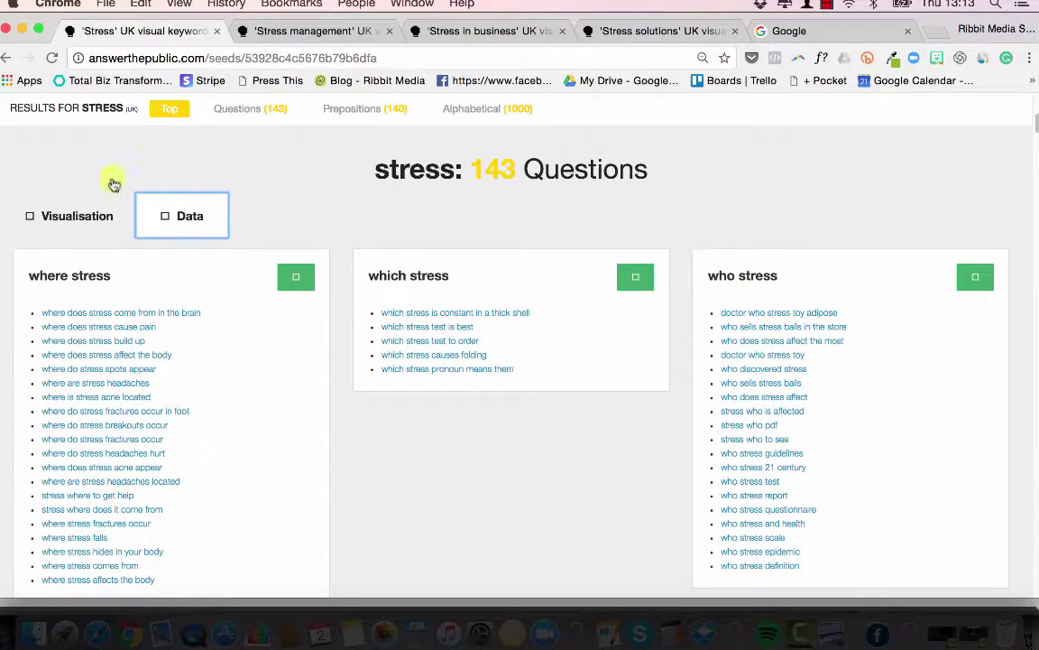
# Step: Switch the stress questions back to the visualisation and save the wheel as an image
pyautogui.click(63, 226)
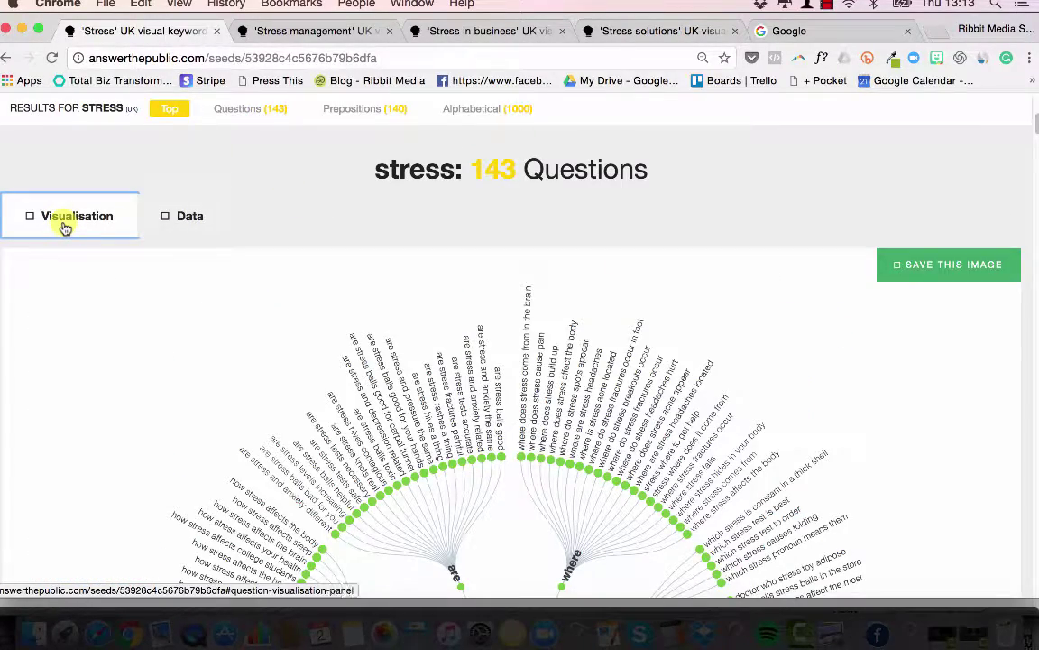
pyautogui.scroll(-5, 63, 226)
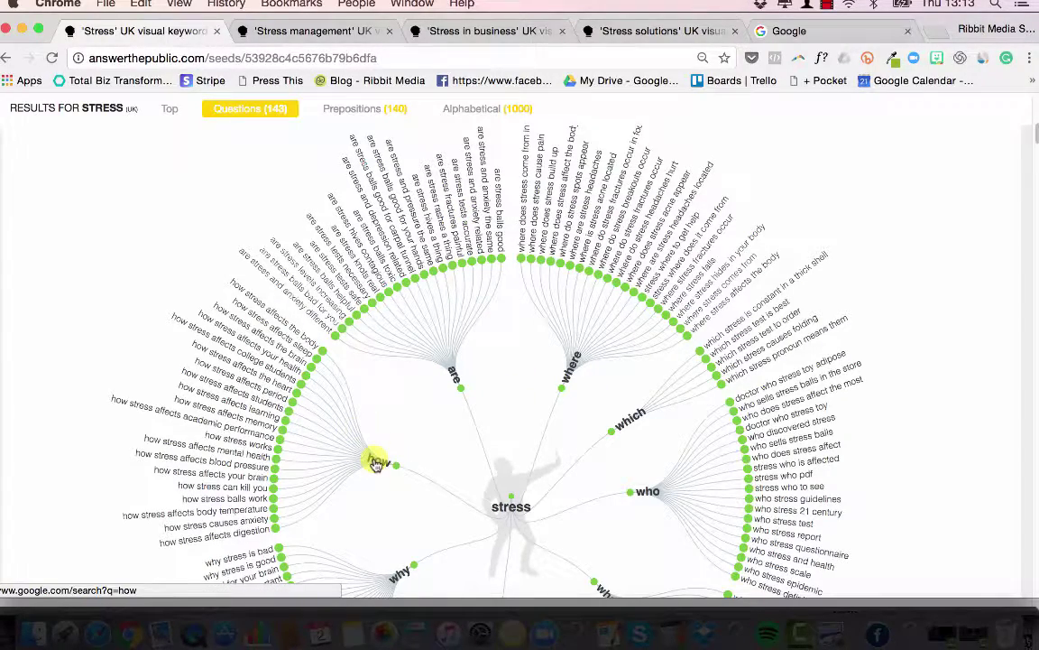
pyautogui.scroll(4, 317, 373)
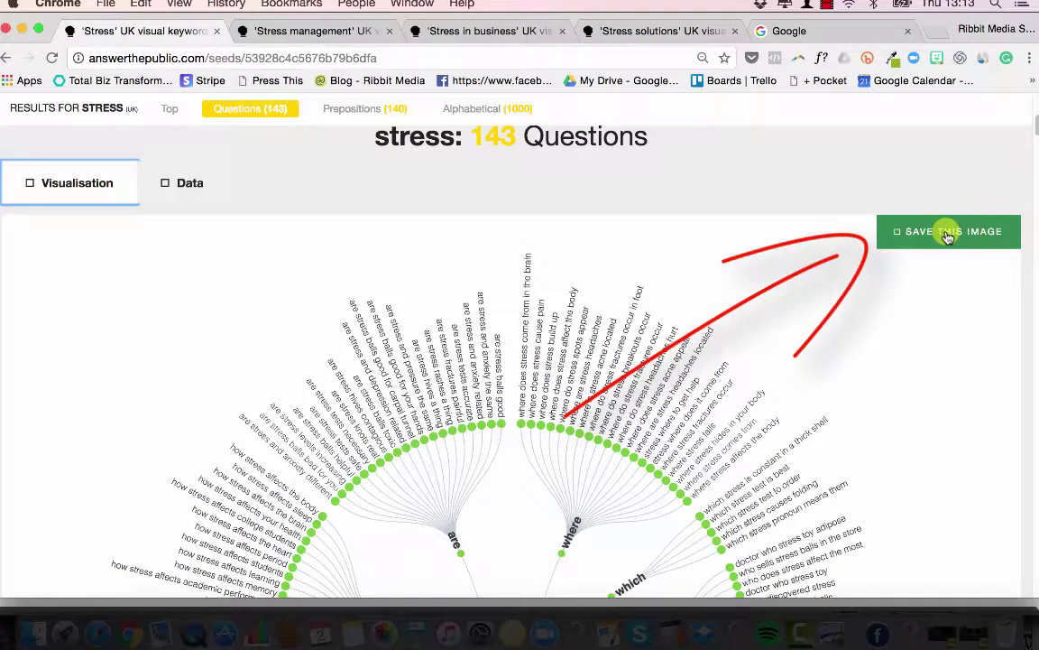
pyautogui.click(955, 233)
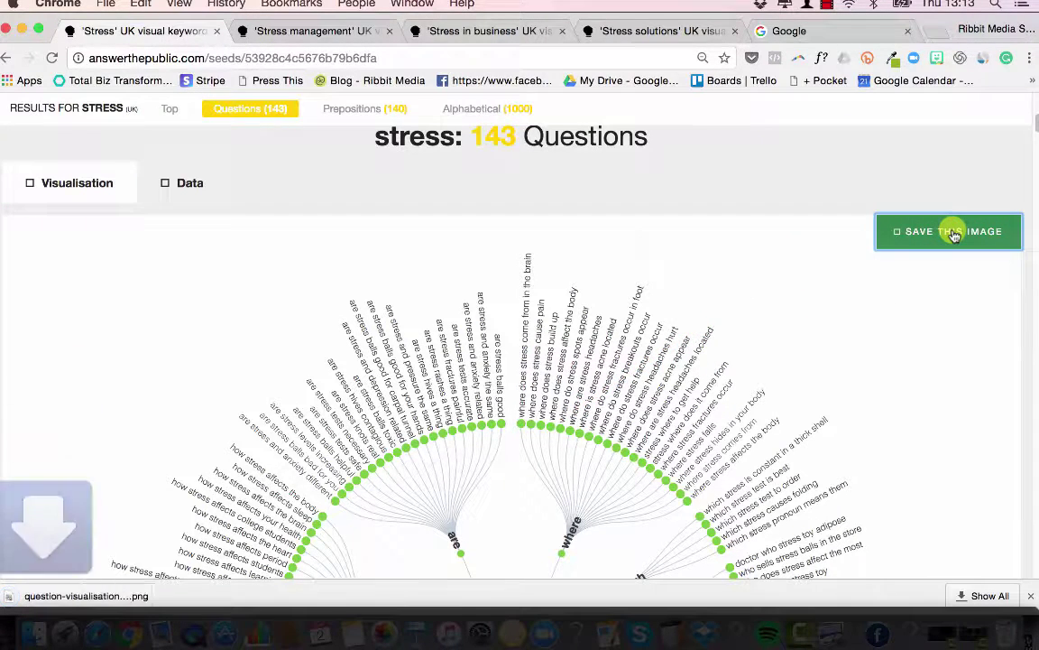
# Step: Open the downloaded question visualisation image in Preview and bring up its print settings
pyautogui.click(84, 594)
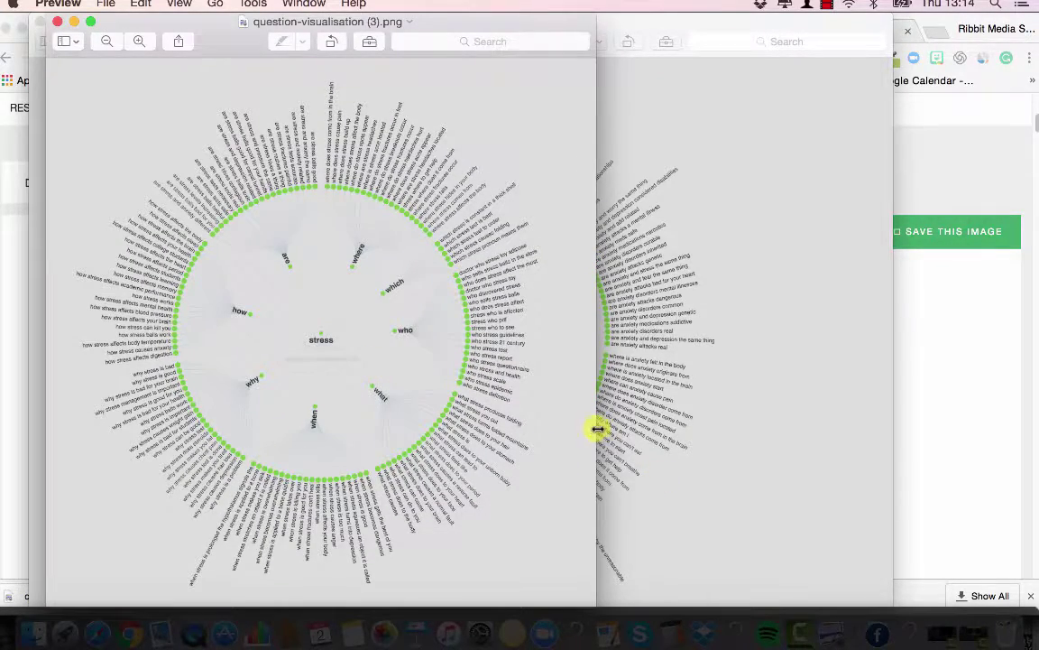
pyautogui.moveTo(596, 424); pyautogui.dragTo(888, 478)
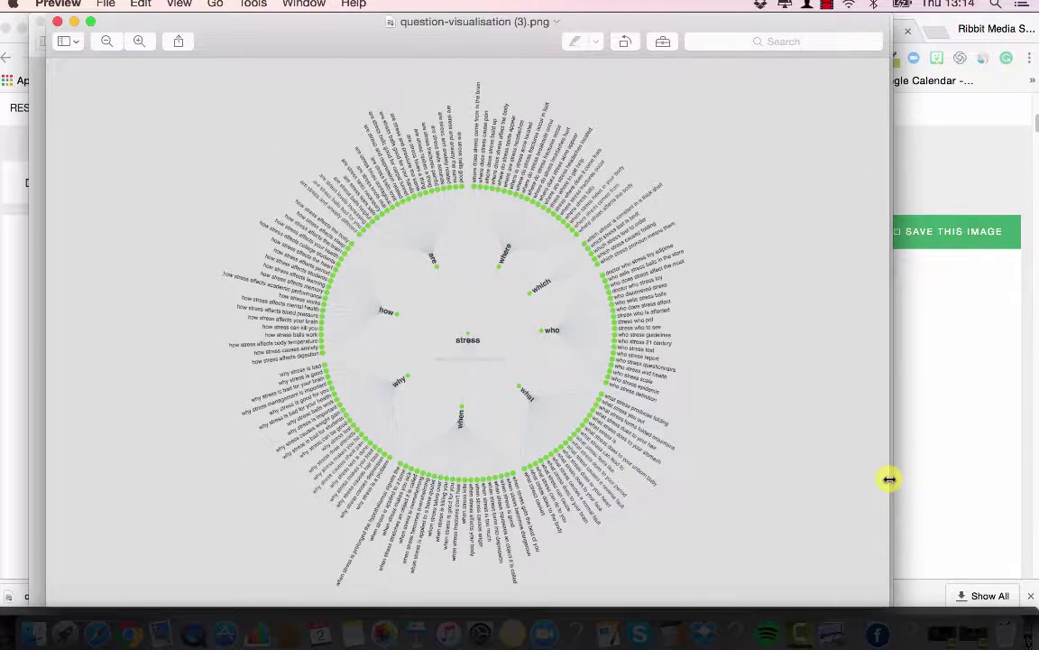
pyautogui.click(105, 4)
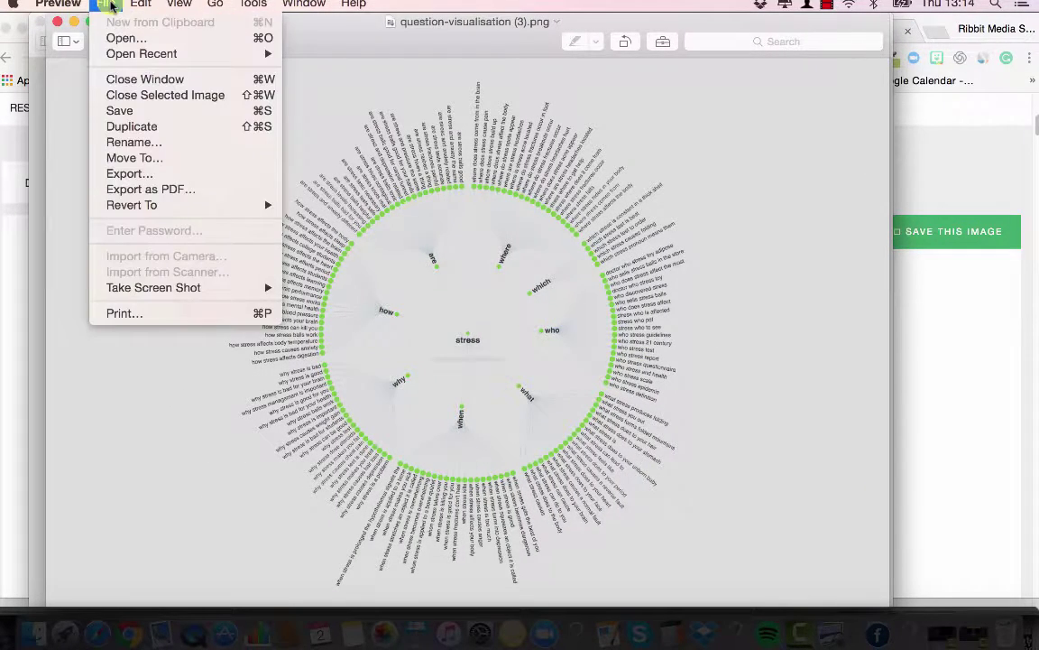
pyautogui.click(129, 312)
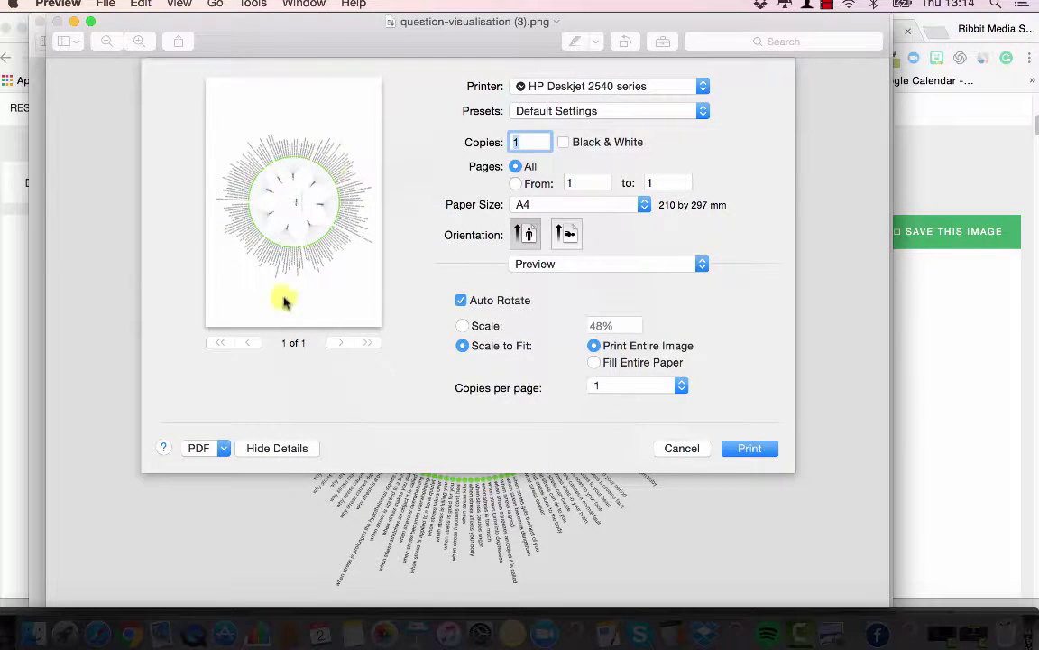
# Step: Cancel printing the question visualisation and look over the stress question wheel in the browser
pyautogui.click(678, 447)
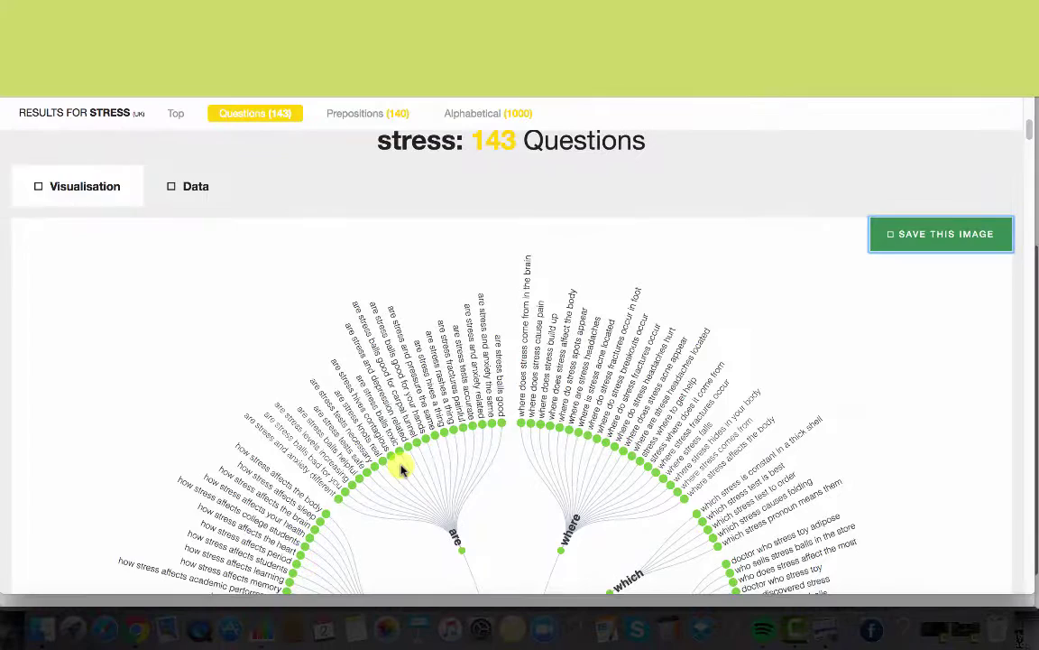
pyautogui.scroll(-2, 401, 464)
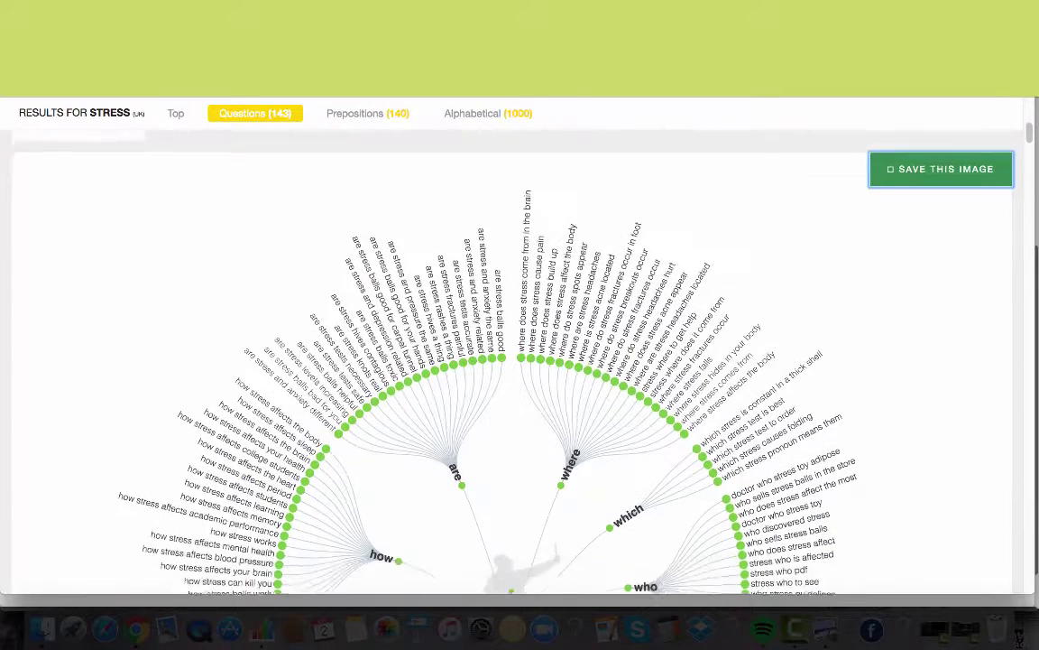
pyautogui.scroll(-1, 353, 361)
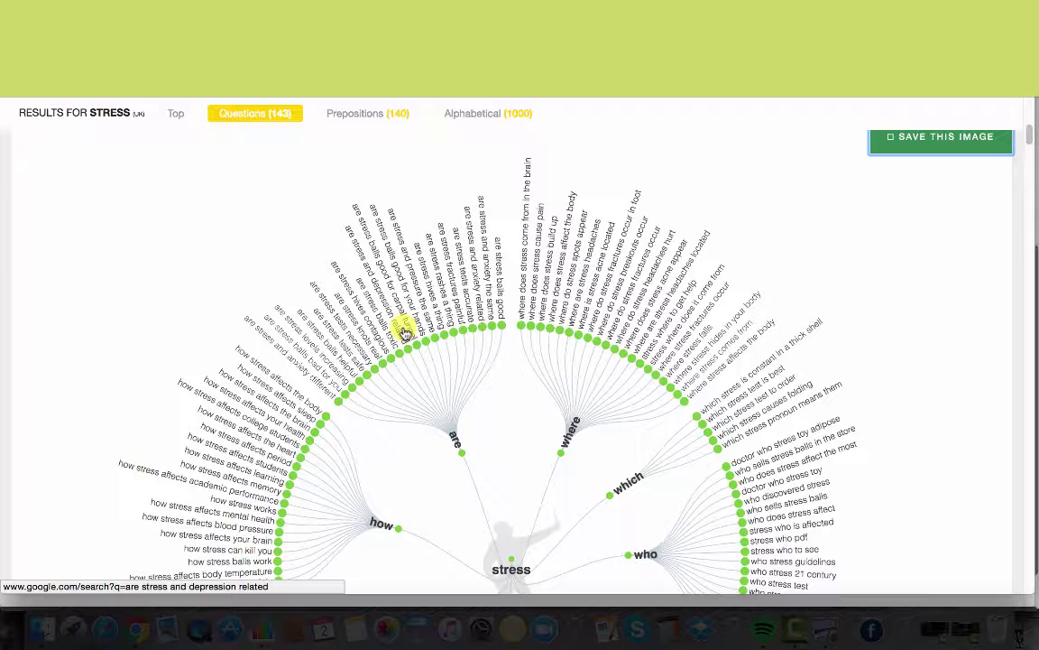
# Step: Export the complete stress report to CSV and open the downloaded suggestions file as a spreadsheet
pyautogui.scroll(10, 405, 334)
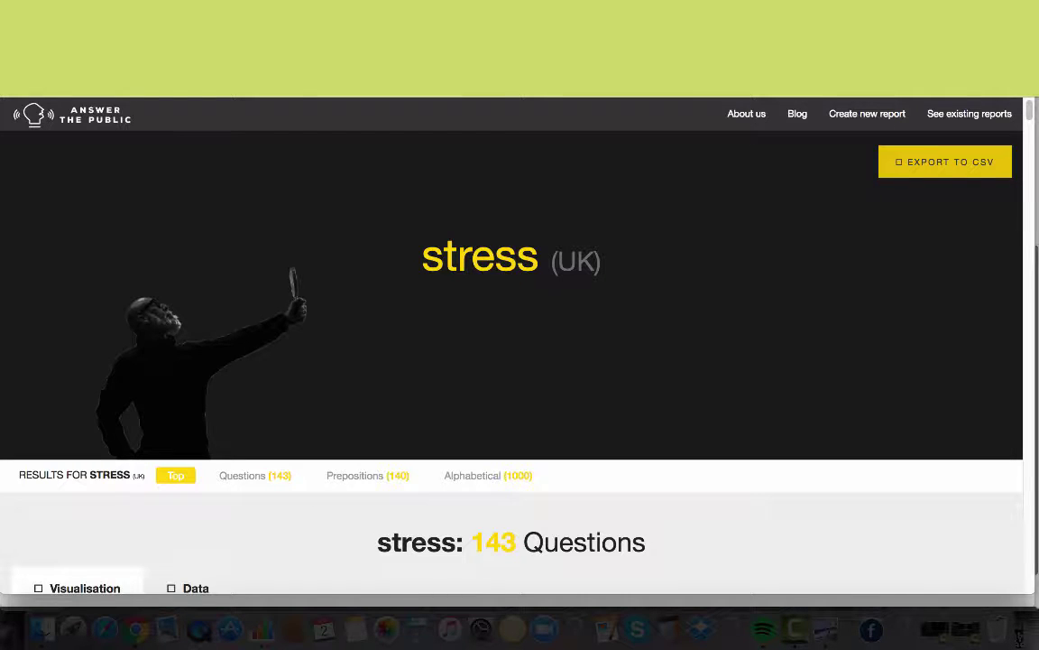
pyautogui.click(951, 171)
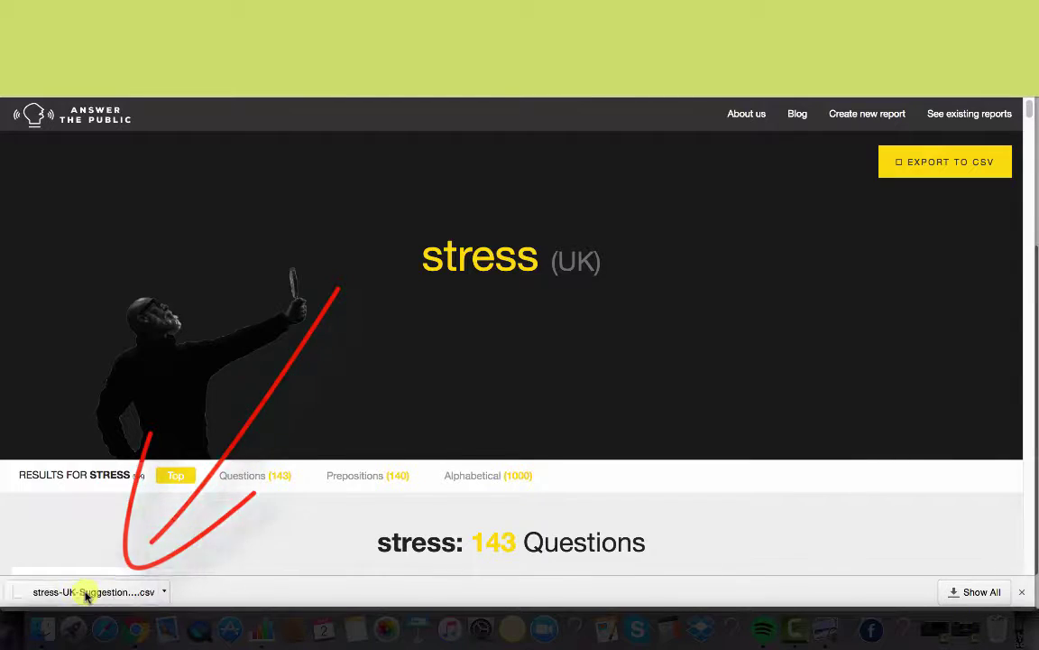
pyautogui.click(87, 591)
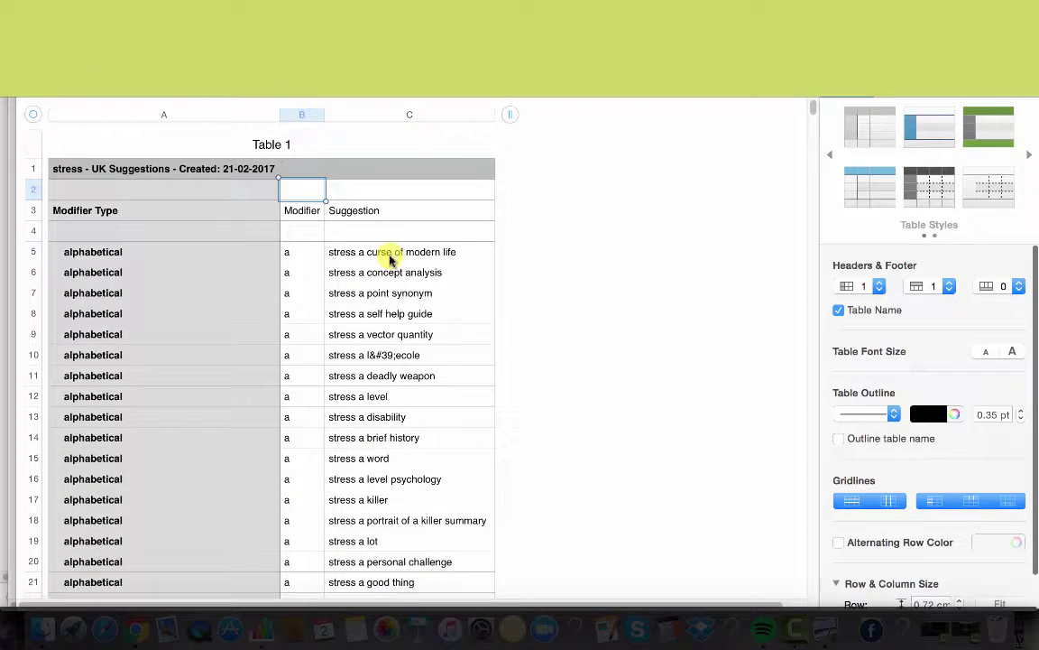
# Step: Look through the modifier types and suggestions in the exported stress spreadsheet, then return to its first row
pyautogui.moveTo(810, 115); pyautogui.dragTo(809, 131)
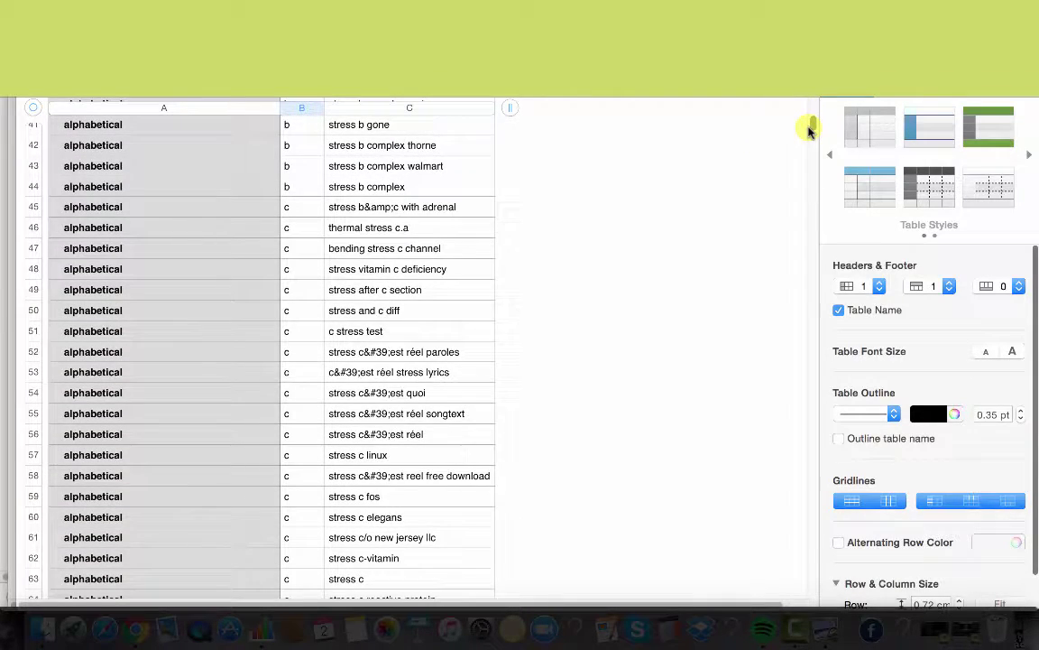
pyautogui.moveTo(809, 130); pyautogui.dragTo(691, 570)
pyautogui.press('super+Up')
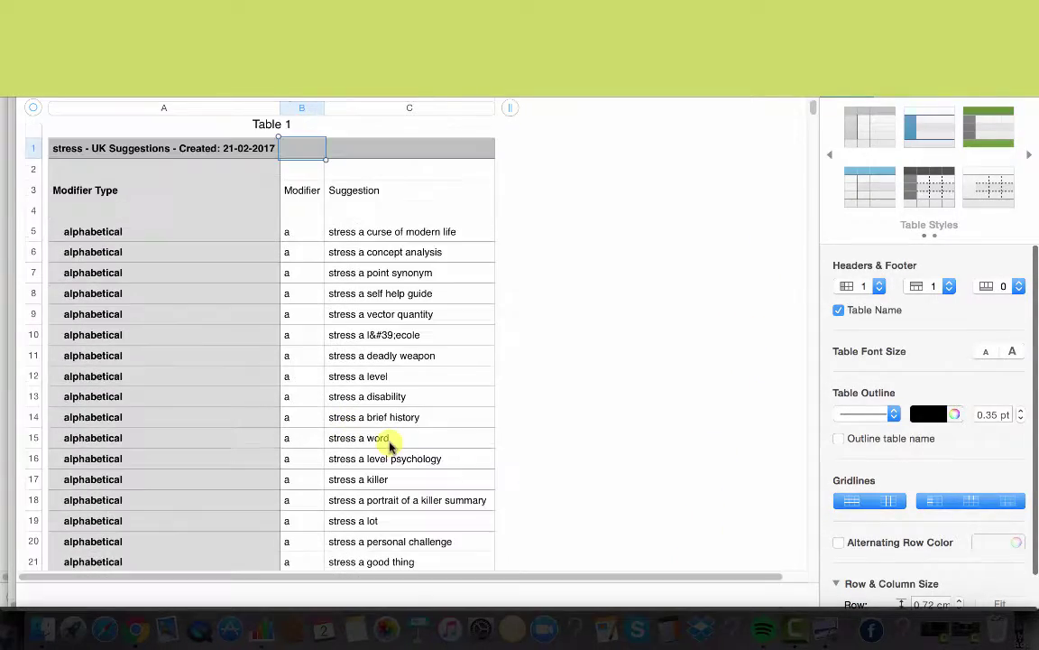
# Step: Switch back to Answer the Public in Google Chrome and start a new report
pyautogui.click(137, 629)
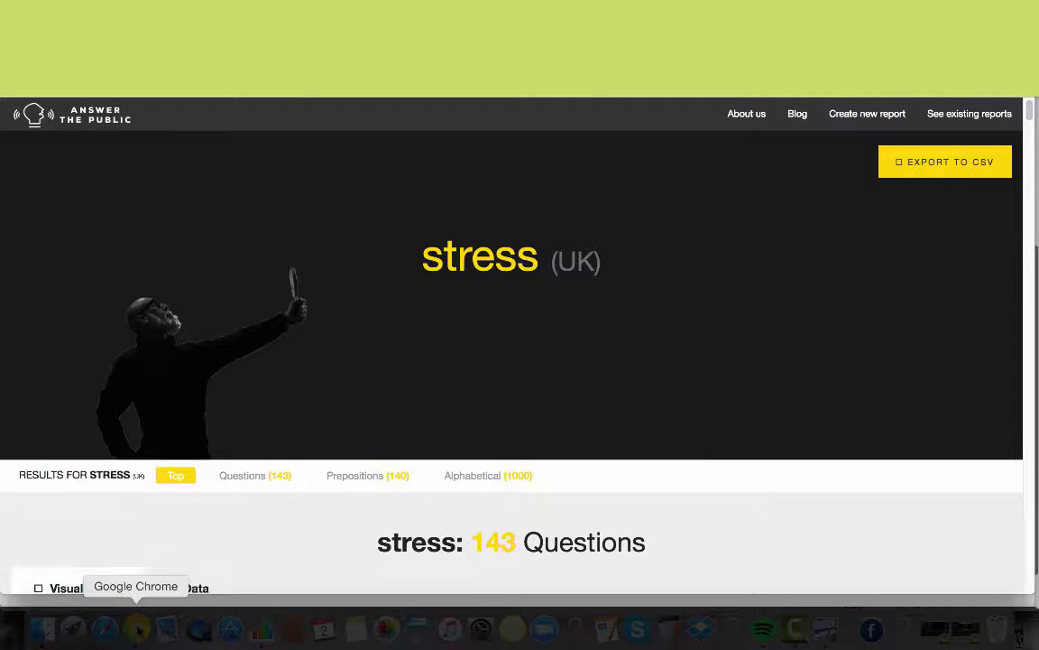
pyautogui.click(866, 115)
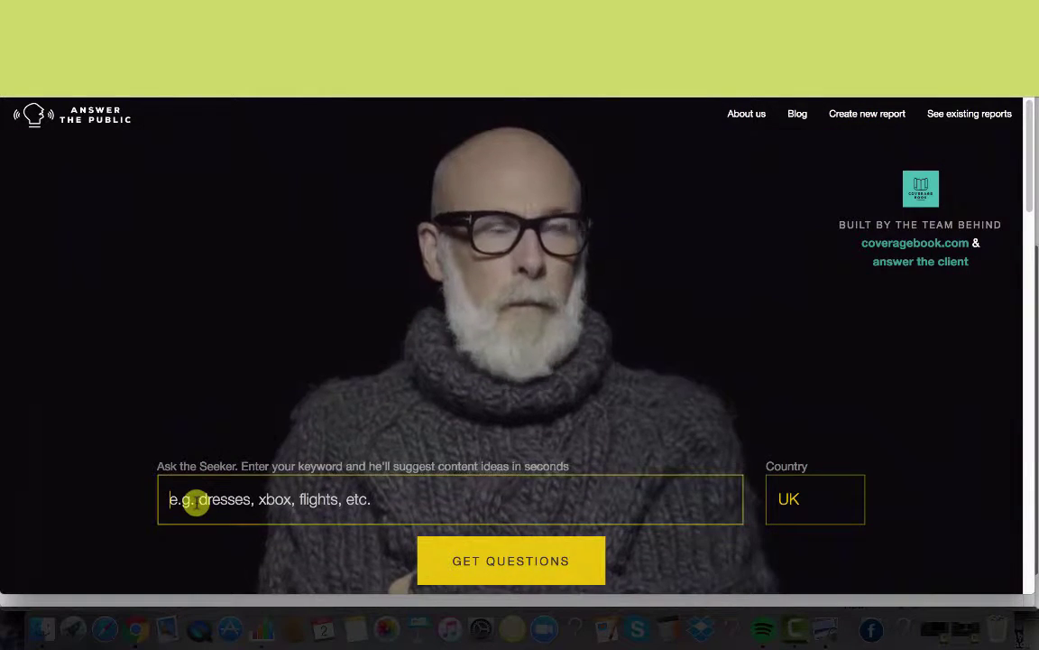